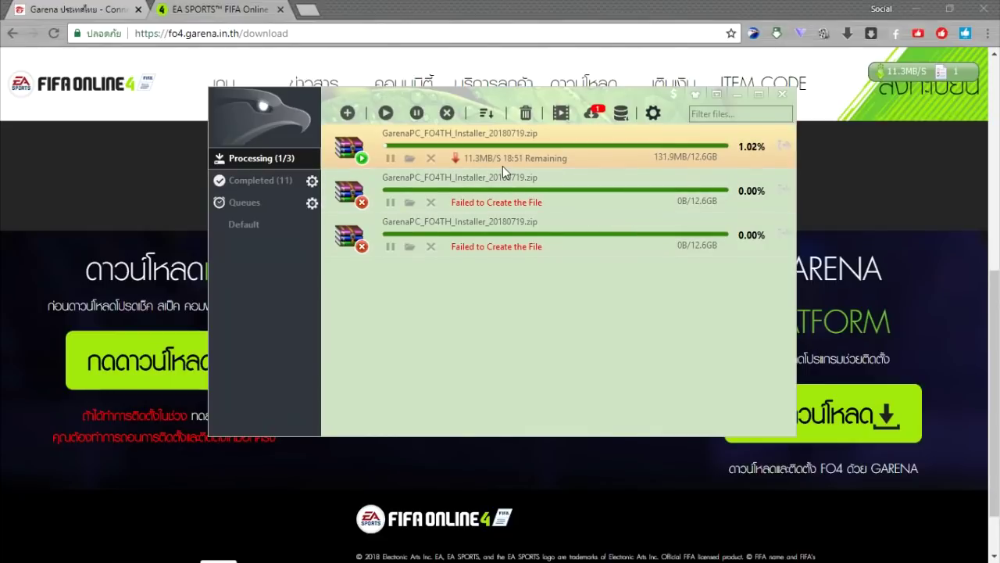
# - Delete both failed GarenaPC_FO4TH_Installer_20180719.zip tasks from the download list, keeping their files on disk
pyautogui.rightClick(586, 204)
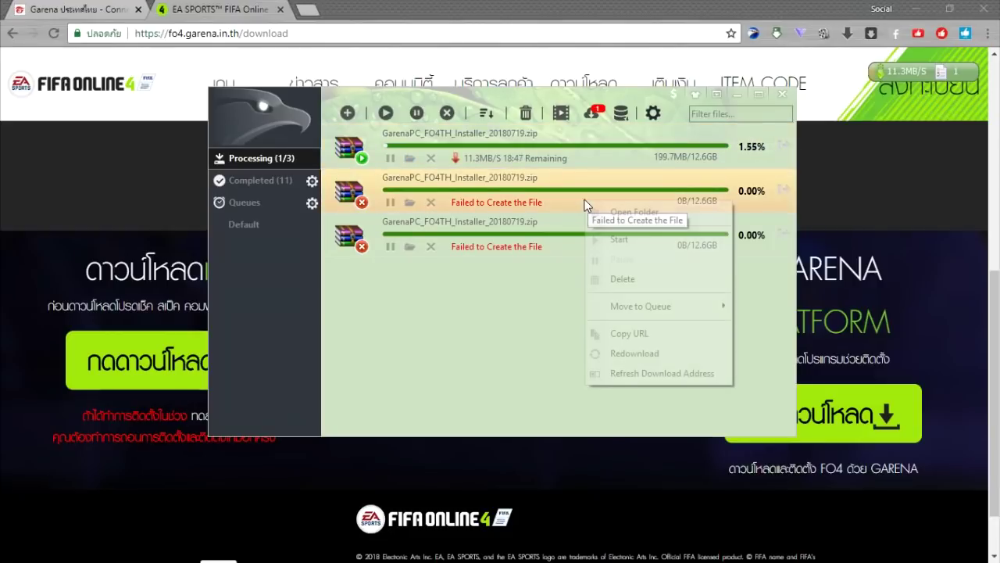
pyautogui.click(623, 279)
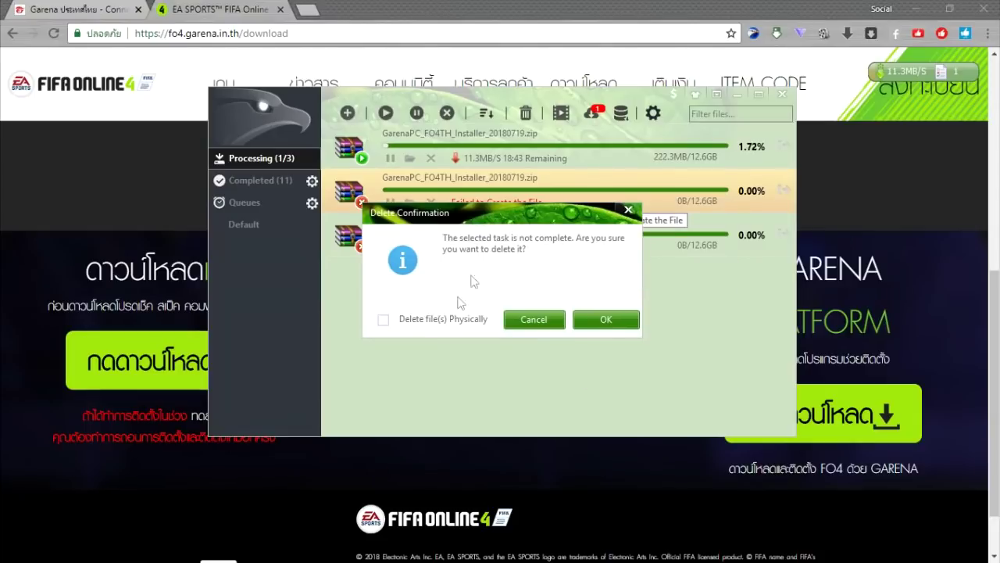
pyautogui.click(594, 319)
pyautogui.rightClick(574, 207)
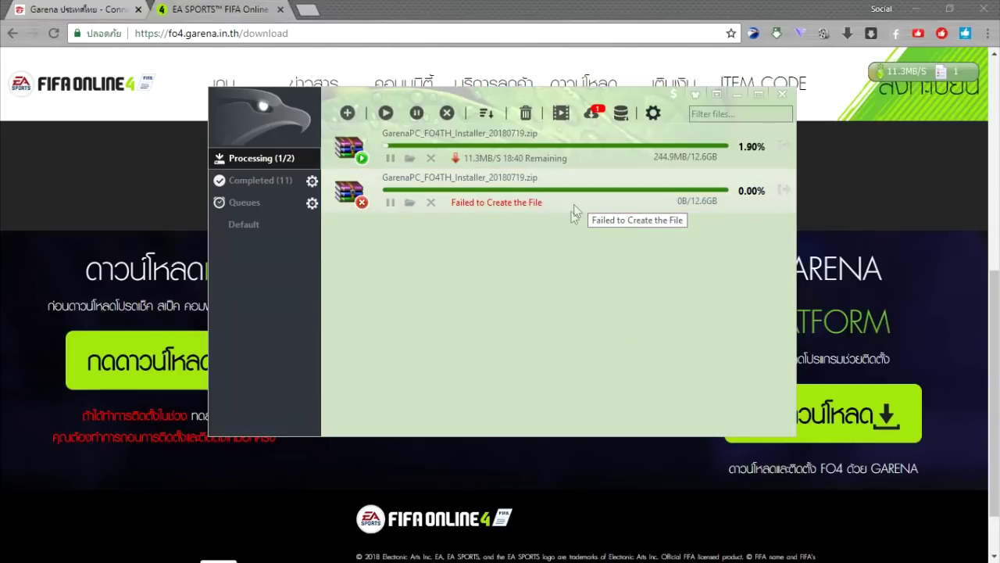
pyautogui.click(616, 286)
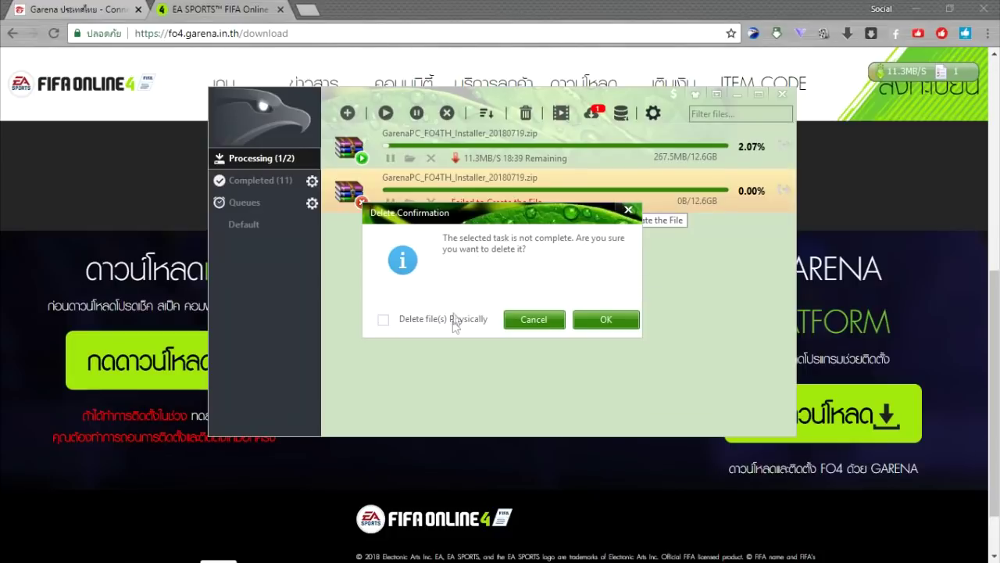
pyautogui.click(577, 320)
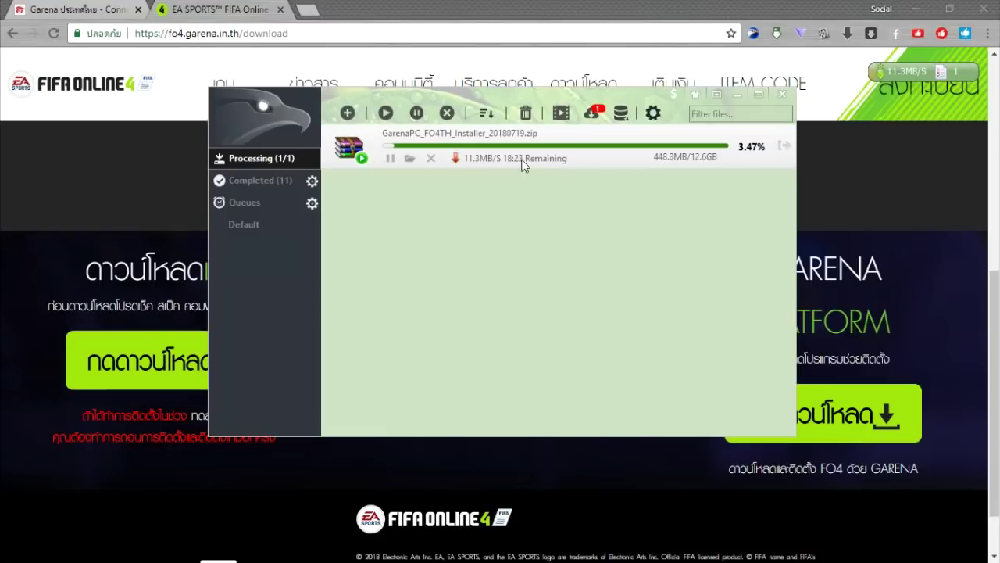
# - Delete the running GarenaPC_FO4TH_Installer_20180719.zip download and minimize the download manager and the browser
pyautogui.click(432, 159)
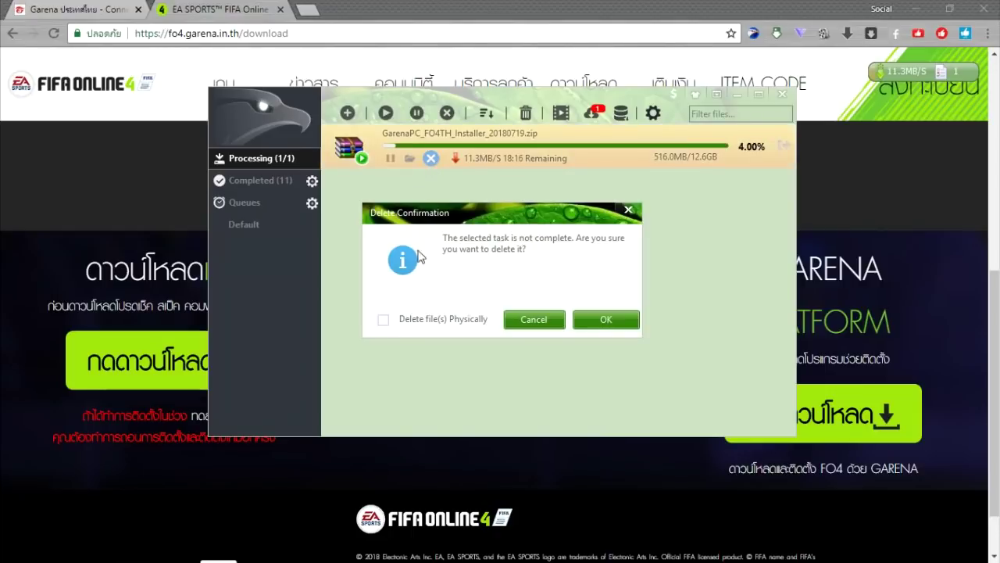
pyautogui.click(597, 321)
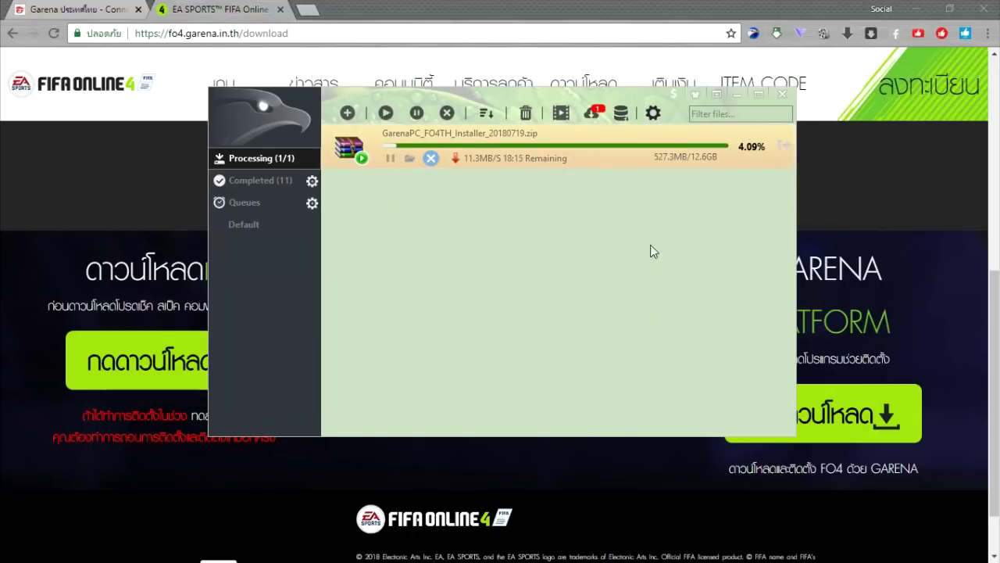
pyautogui.click(737, 95)
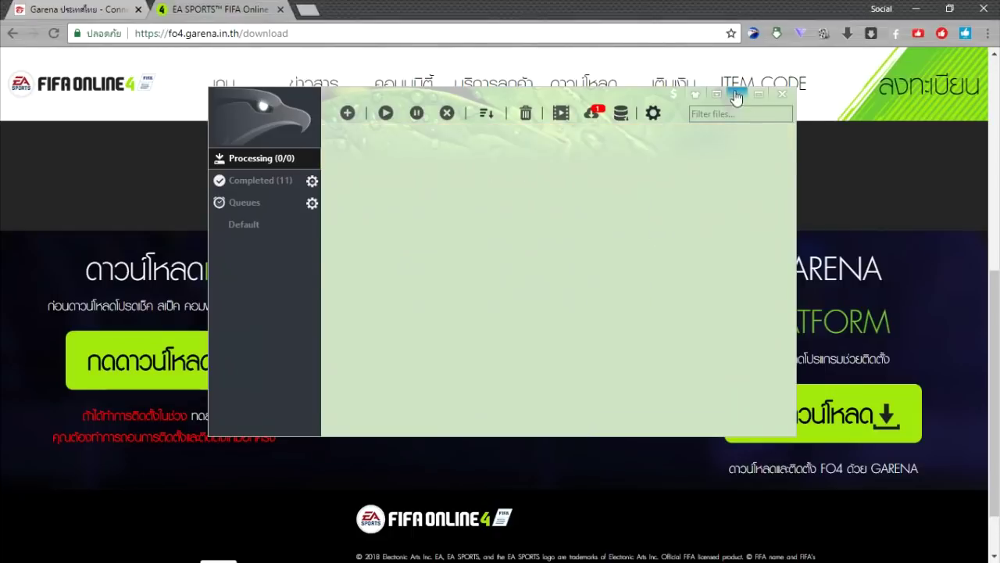
pyautogui.click(914, 10)
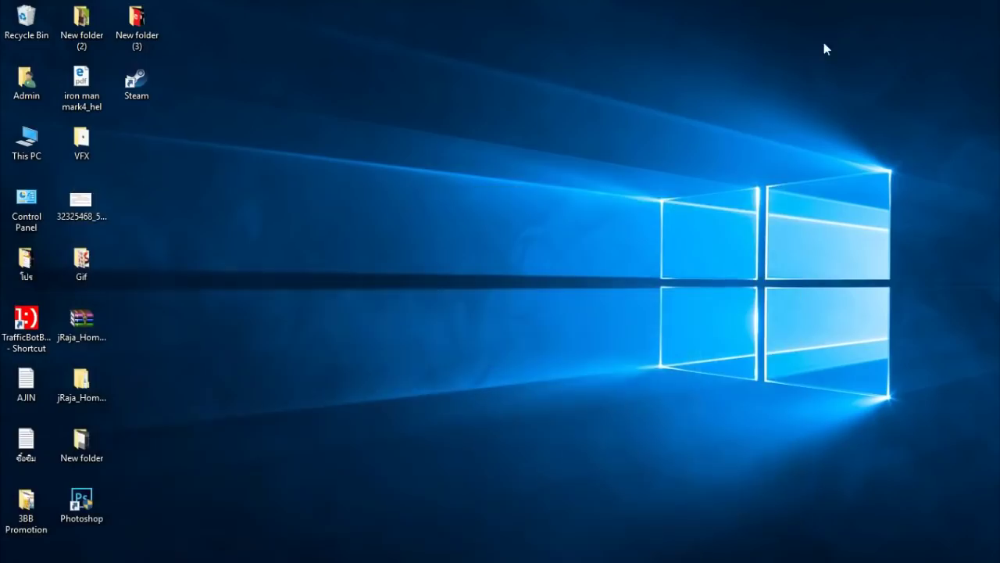
# - Extract the GarenaPC_FO4TH_Installer_20180615 archive in the Fifa04 folder on drive D: into a subfolder of the same name
pyautogui.moveTo(284, 560)
pyautogui.moveTo(207, 554)
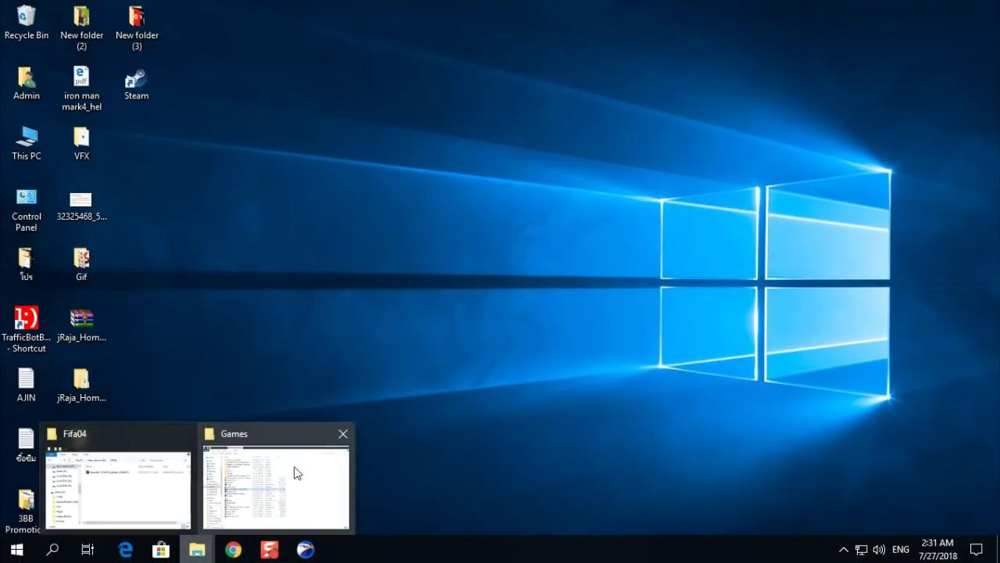
pyautogui.click(152, 472)
pyautogui.moveTo(630, 144); pyautogui.dragTo(516, 83)
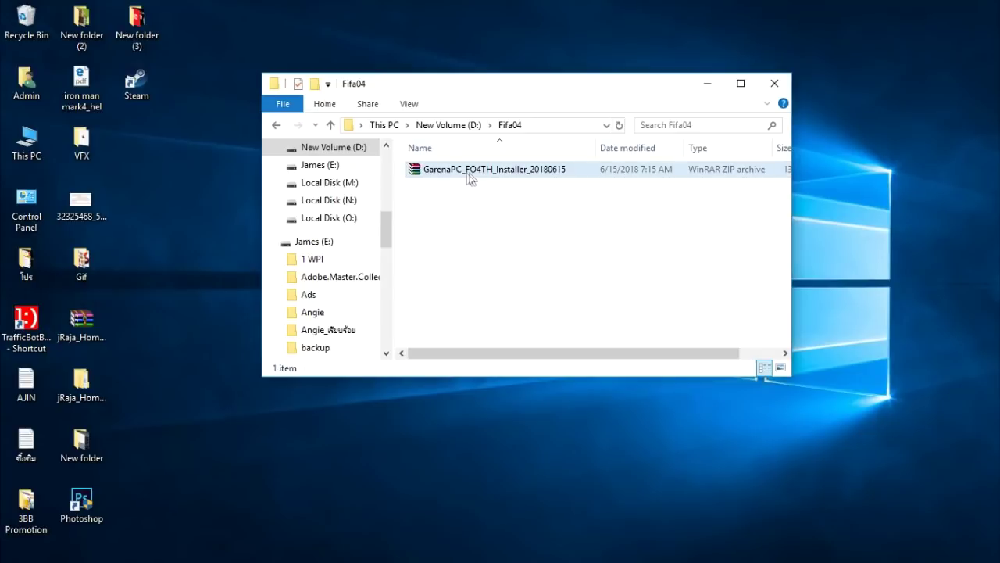
pyautogui.rightClick(425, 170)
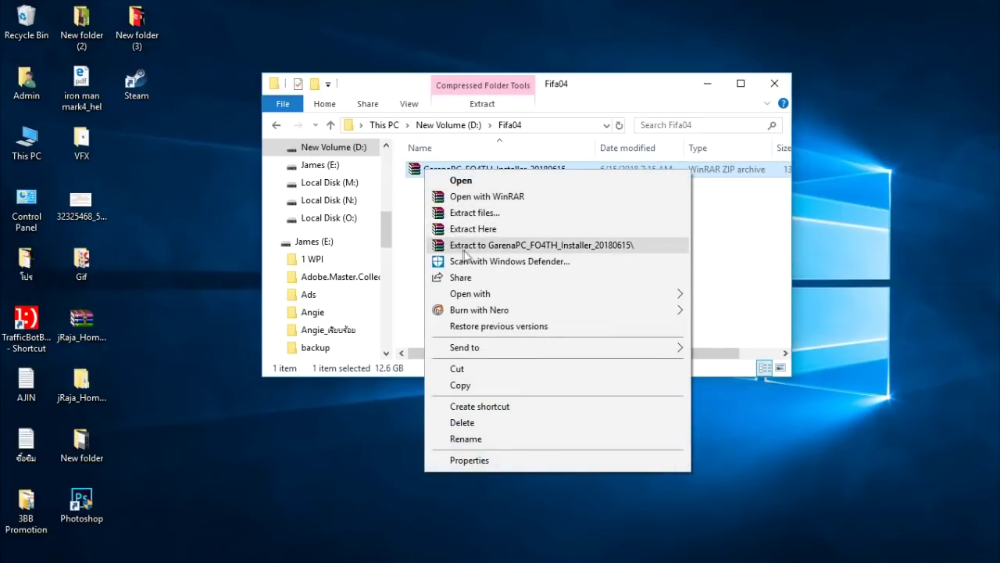
pyautogui.click(548, 248)
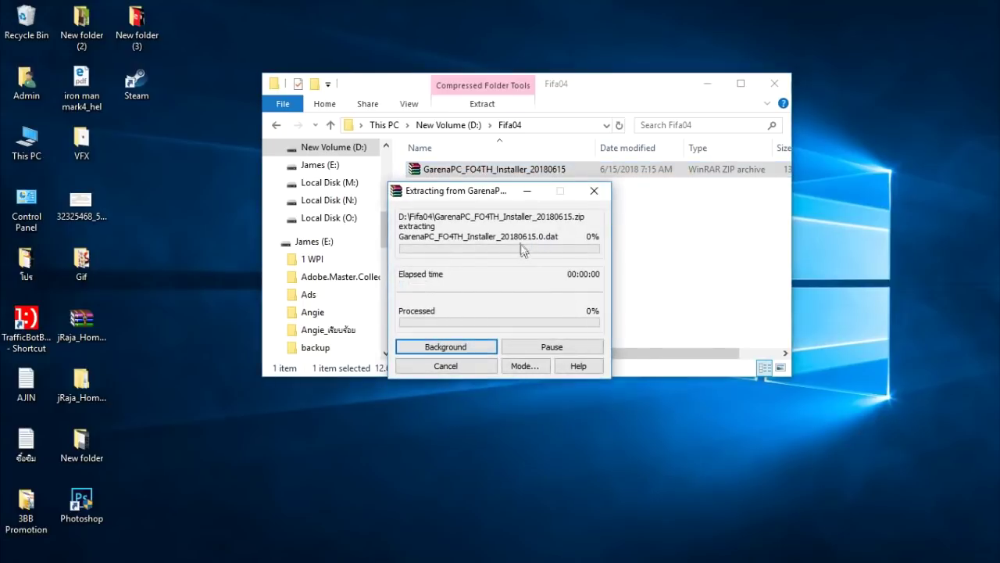
pyautogui.moveTo(497, 197); pyautogui.dragTo(599, 168)
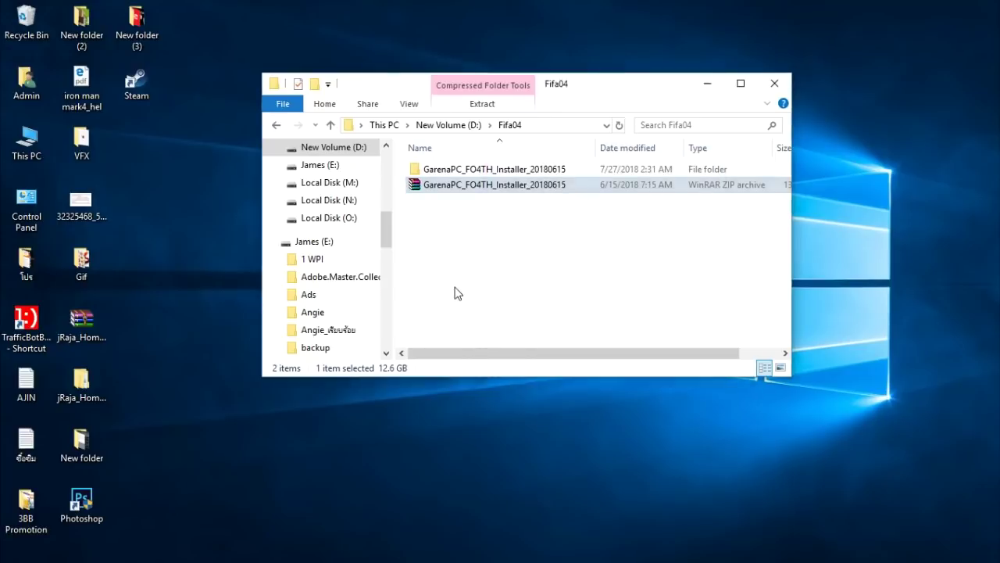
pyautogui.click(456, 292)
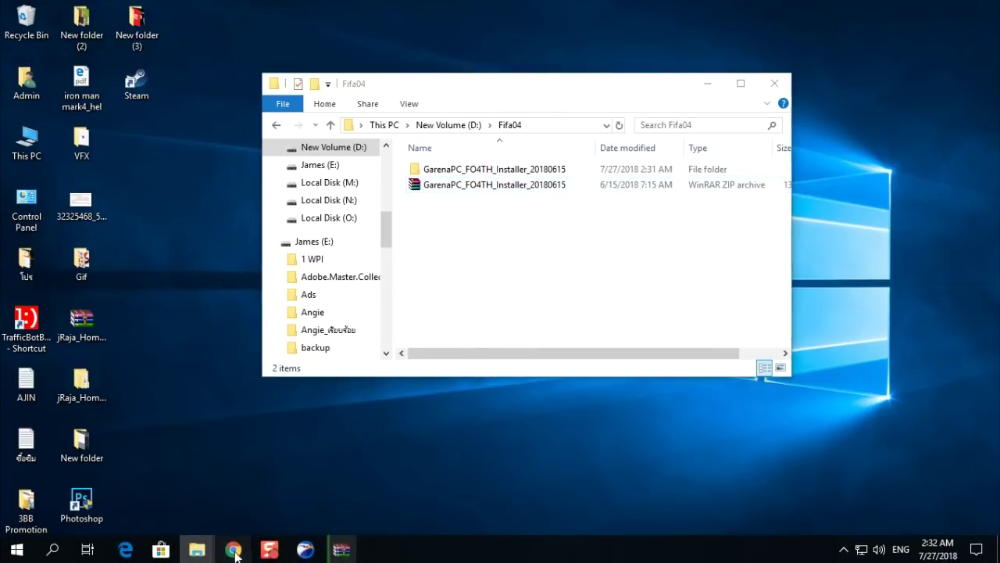
# - Switch to Chrome and look over the driver and game download sections of the FIFA Online 4 page
pyautogui.click(234, 550)
pyautogui.scroll(3, 332, 353)
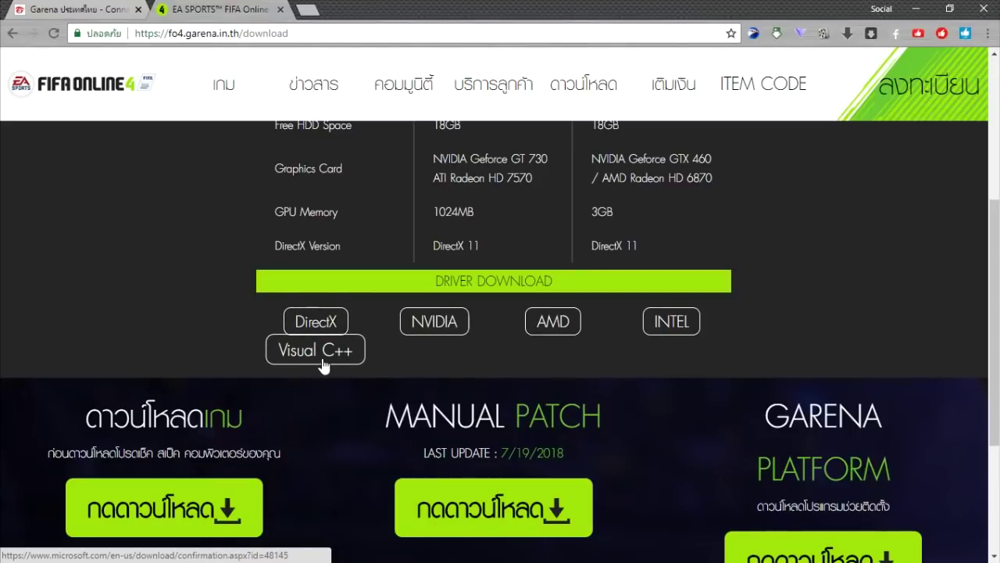
pyautogui.scroll(-3, 332, 359)
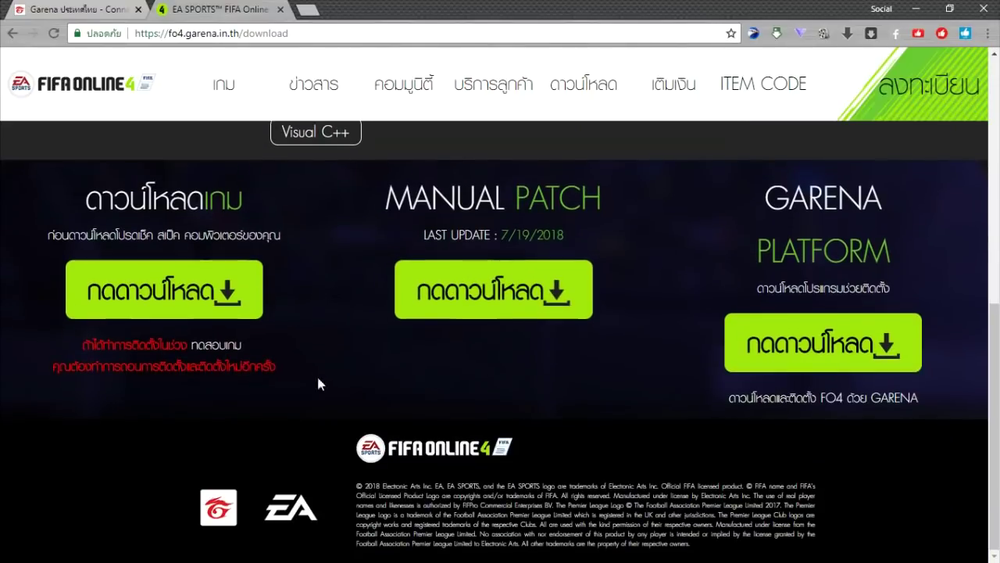
pyautogui.scroll(1, 336, 316)
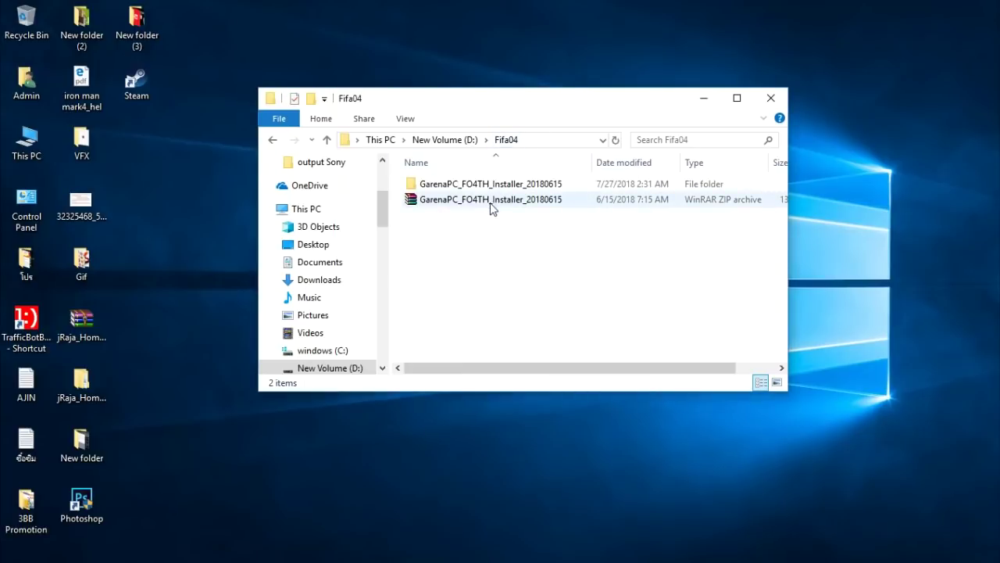
# - Review the extraction options of the GarenaPC_FO4TH_Installer_20180615 archive and bring up the WinRAR extraction progress
pyautogui.rightClick(490, 204)
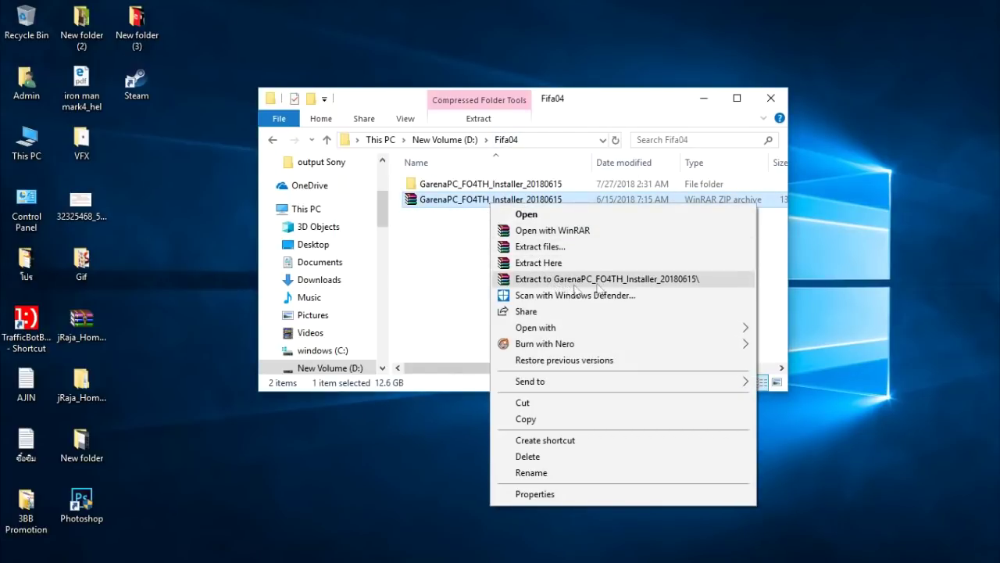
pyautogui.click(441, 287)
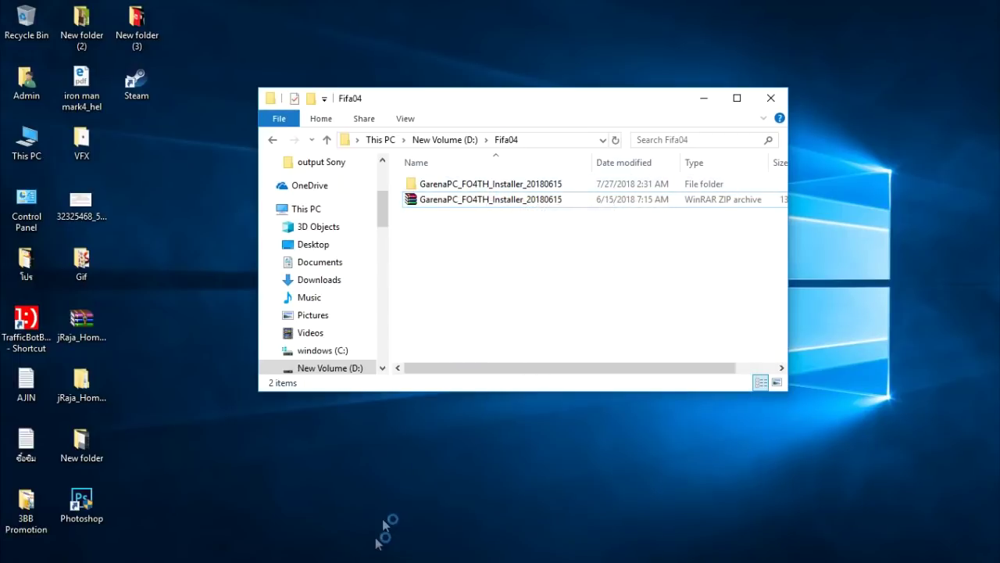
pyautogui.click(347, 554)
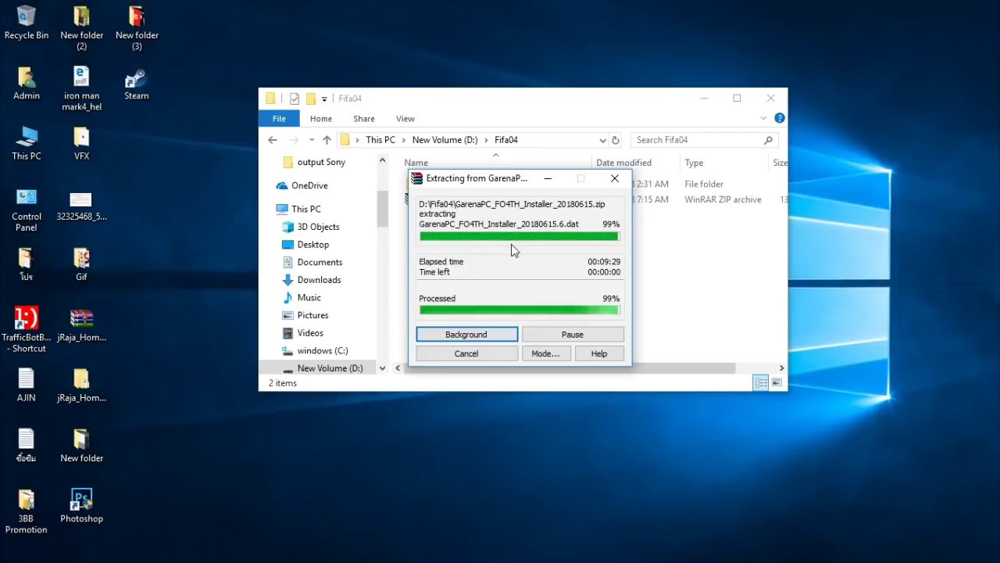
# - Check the size of the Fifa04 folder on drive D: in its properties, and return to the folder's contents
pyautogui.click(447, 141)
pyautogui.rightClick(536, 289)
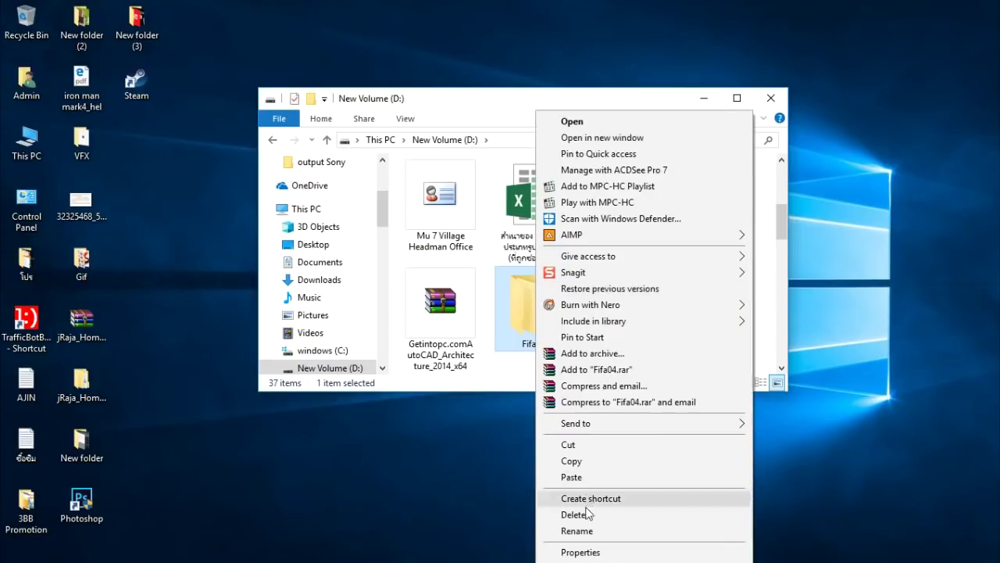
pyautogui.click(582, 549)
pyautogui.moveTo(680, 227); pyautogui.dragTo(657, 111)
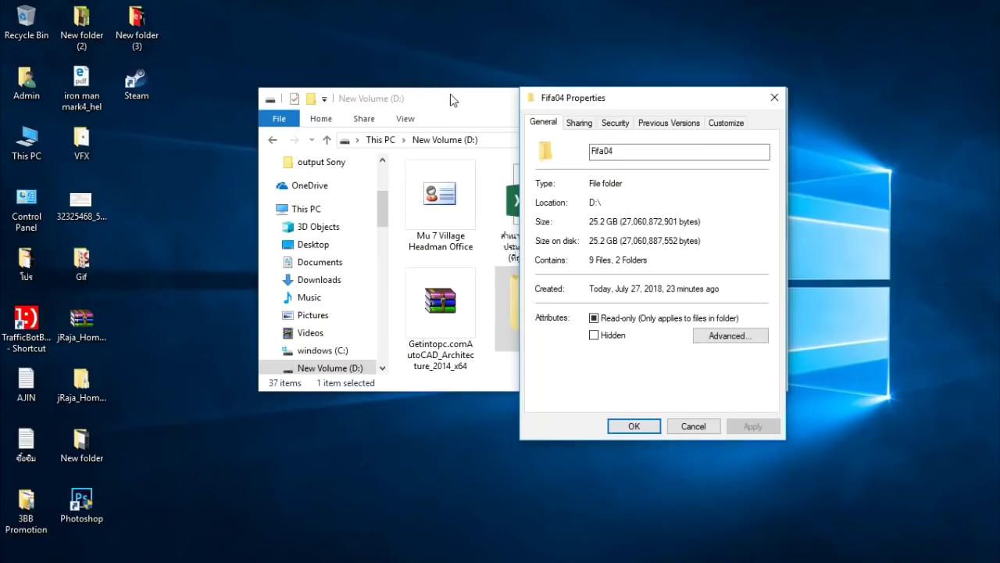
pyautogui.moveTo(634, 100); pyautogui.dragTo(691, 94)
pyautogui.doubleClick(558, 283)
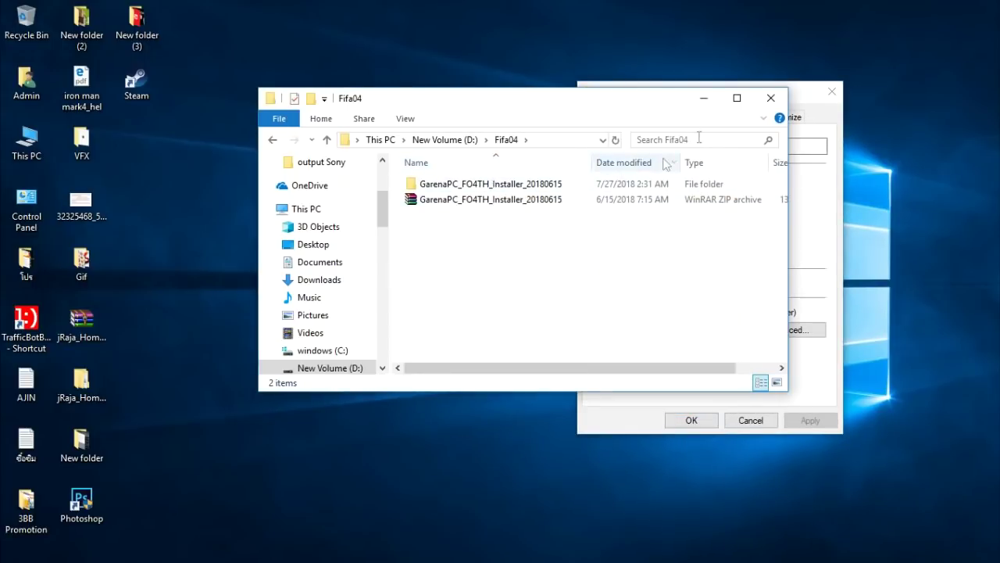
pyautogui.click(835, 92)
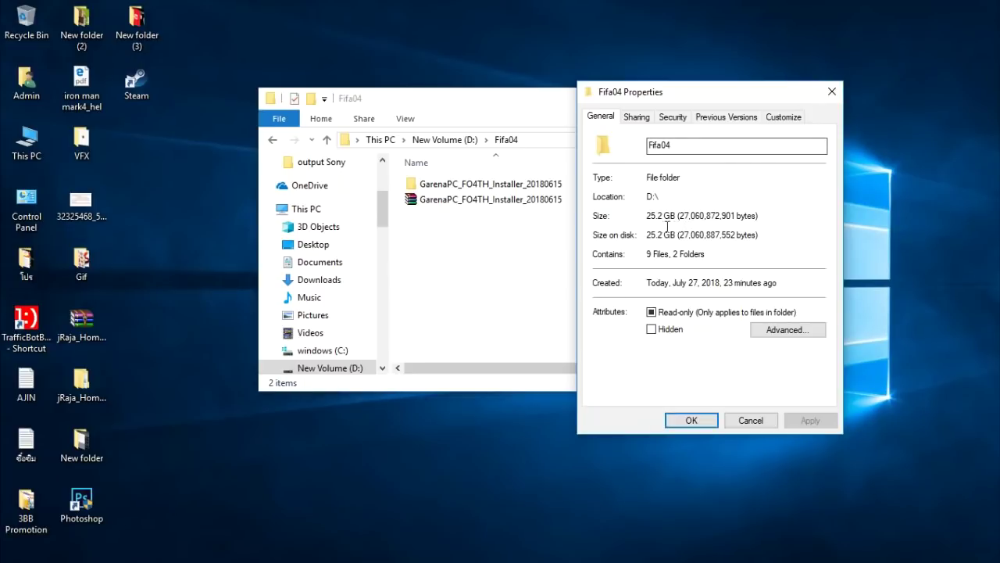
pyautogui.click(752, 419)
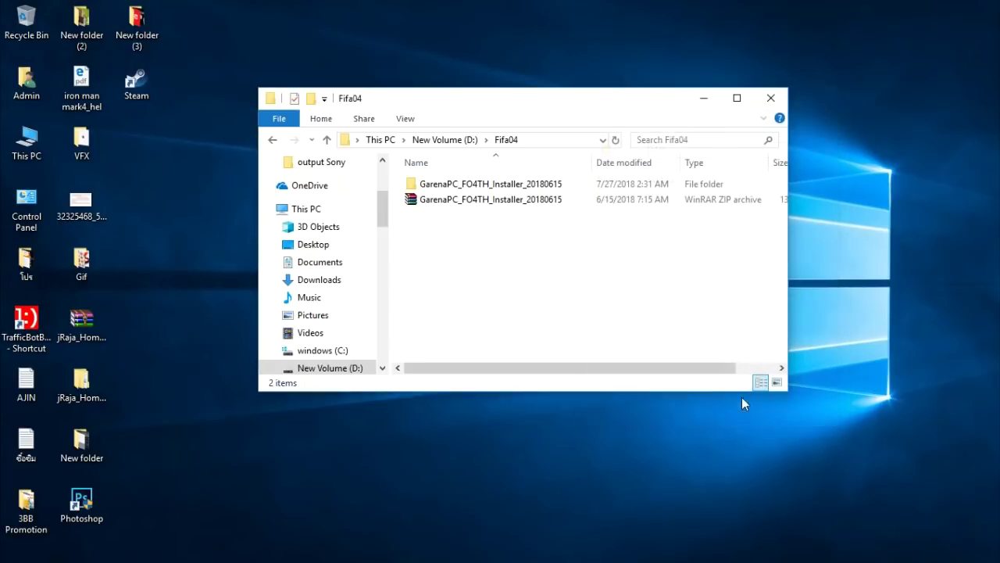
# - Run the installer application from the nested GarenaPC_FO4TH_Installer_20180615 folder and continue to the install location page
pyautogui.click(449, 189)
pyautogui.doubleClick(450, 189)
pyautogui.click(449, 192)
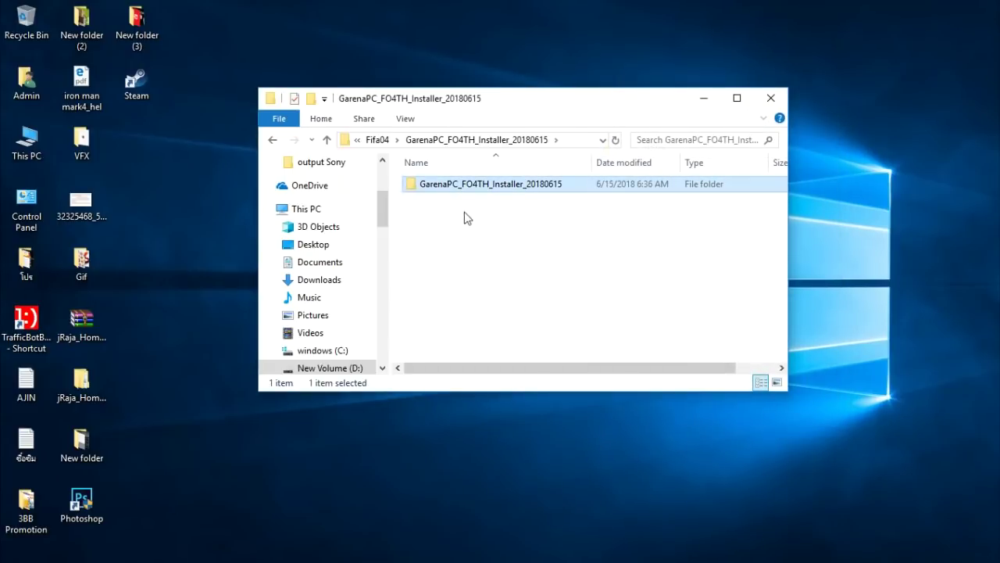
pyautogui.doubleClick(451, 193)
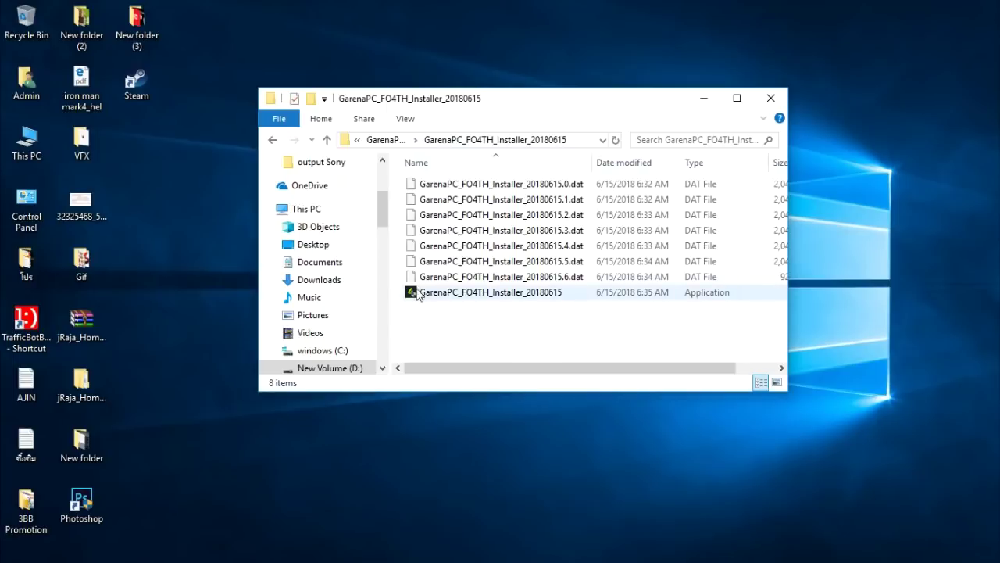
pyautogui.click(435, 300)
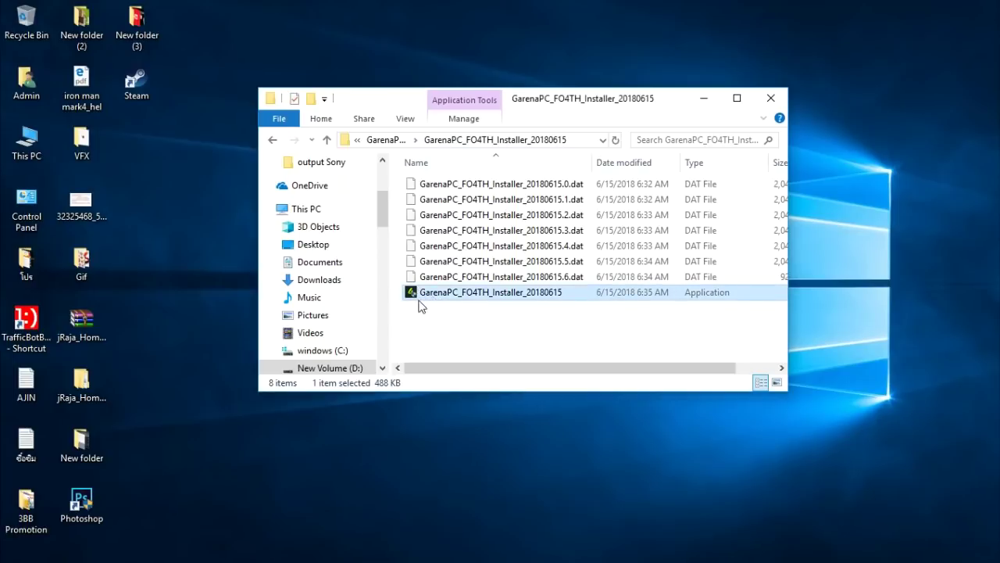
pyautogui.doubleClick(484, 302)
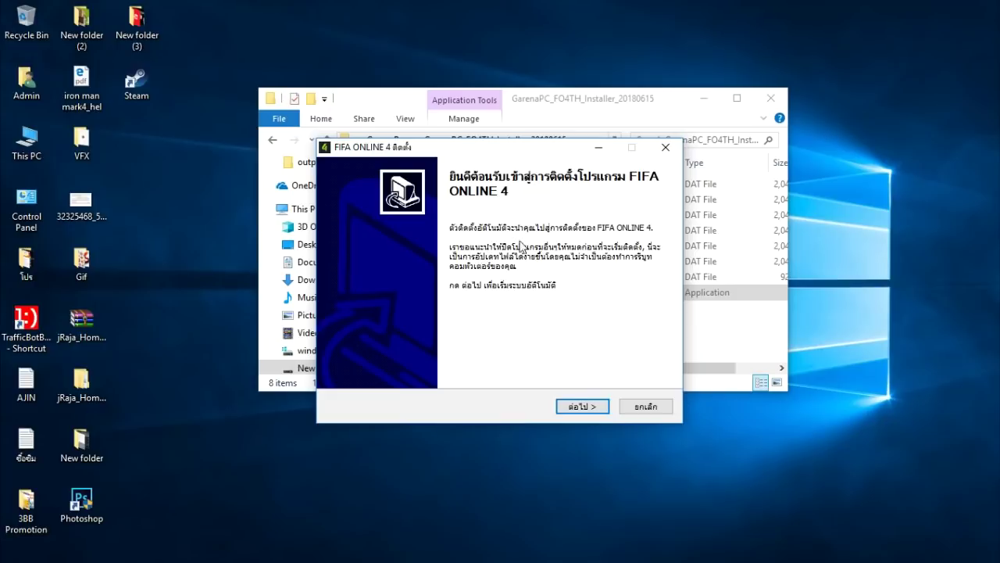
pyautogui.click(582, 406)
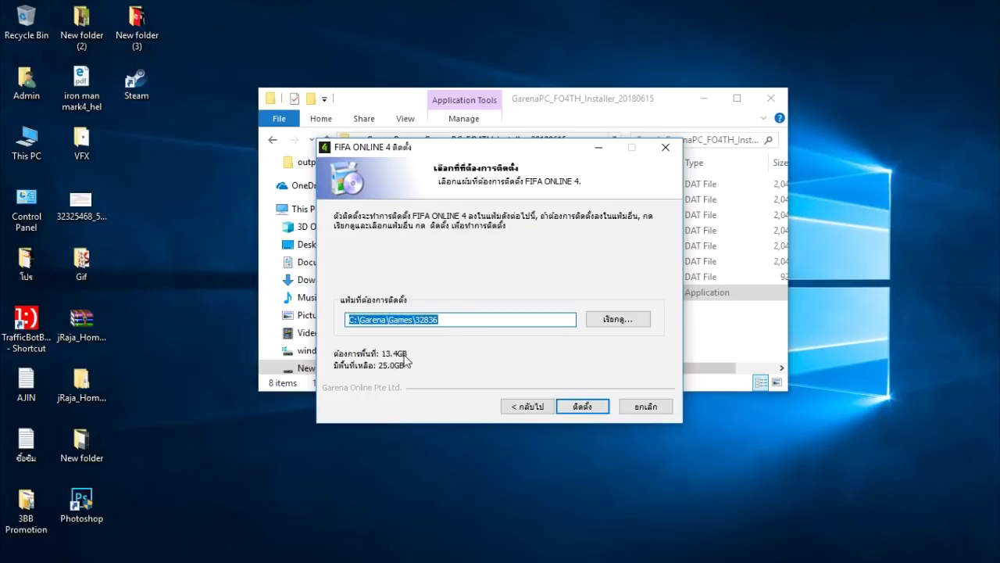
# - Open another File Explorer window and search New Volume (D:) for "ga"
pyautogui.doubleClick(36, 151)
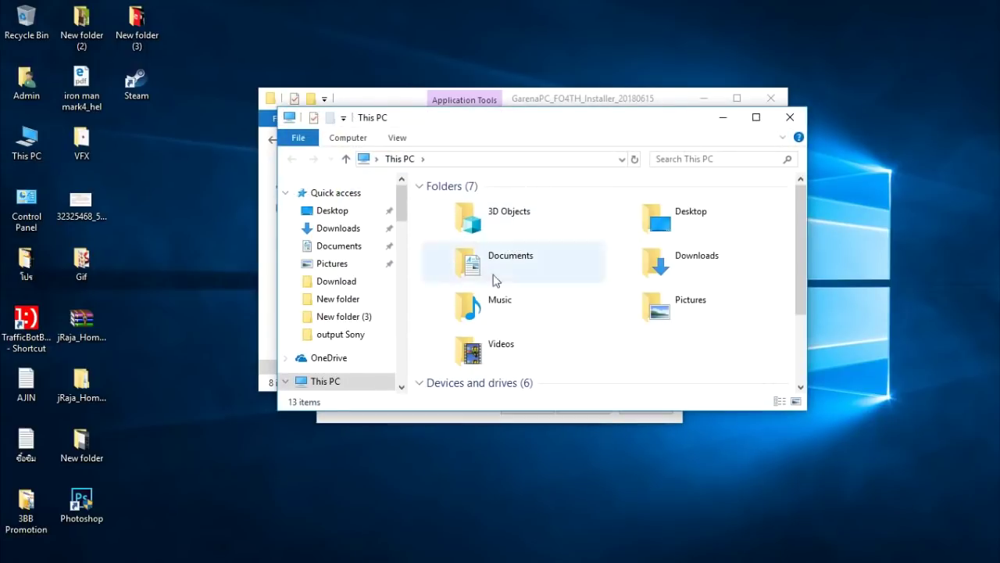
pyautogui.scroll(-2, 383, 291)
pyautogui.scroll(-4, 372, 305)
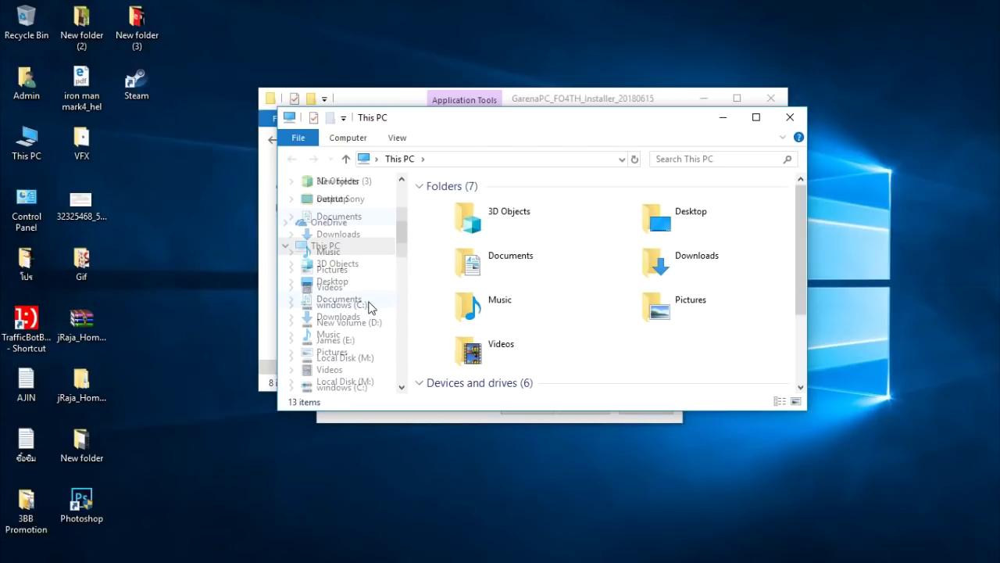
pyautogui.click(368, 273)
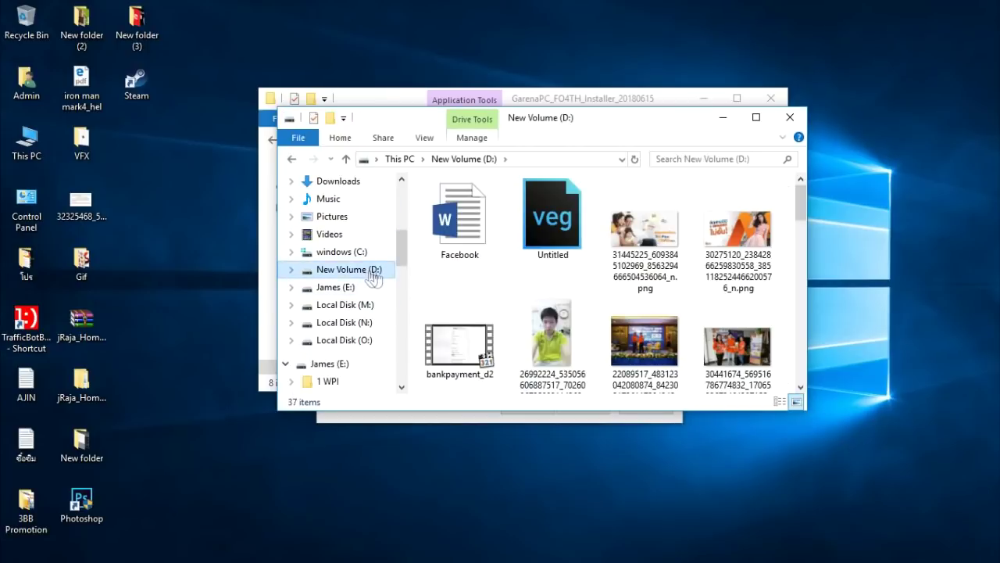
pyautogui.click(692, 159)
pyautogui.write('ga')
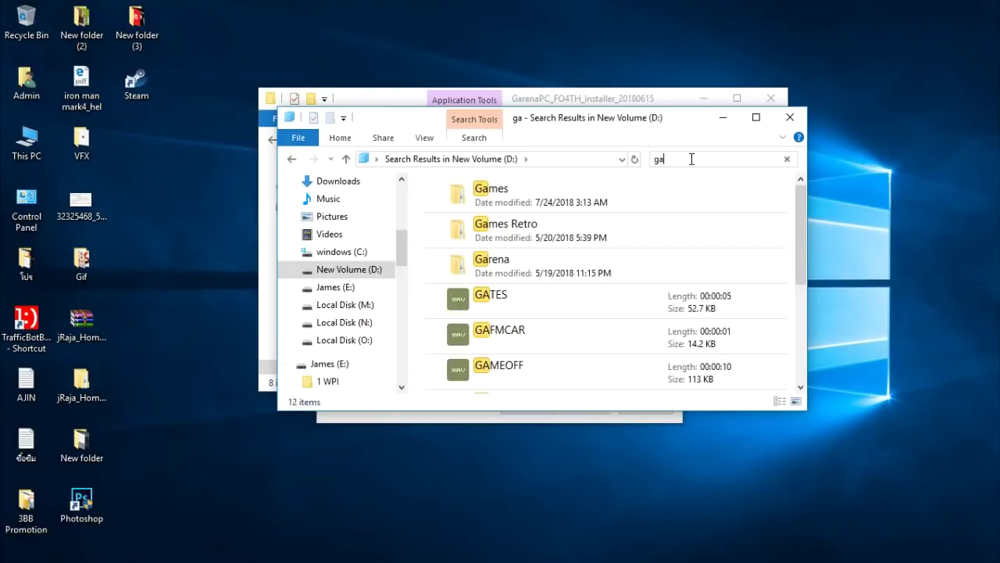
# - Search drive D: for "gare", check the Garena folder's size in its properties, and close the search window
pyautogui.write('re')
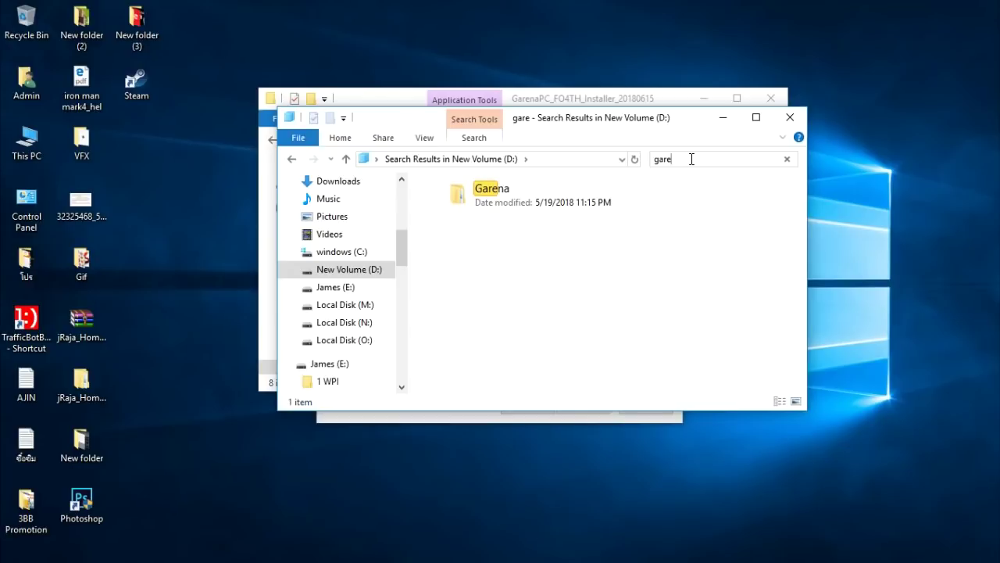
pyautogui.doubleClick(630, 205)
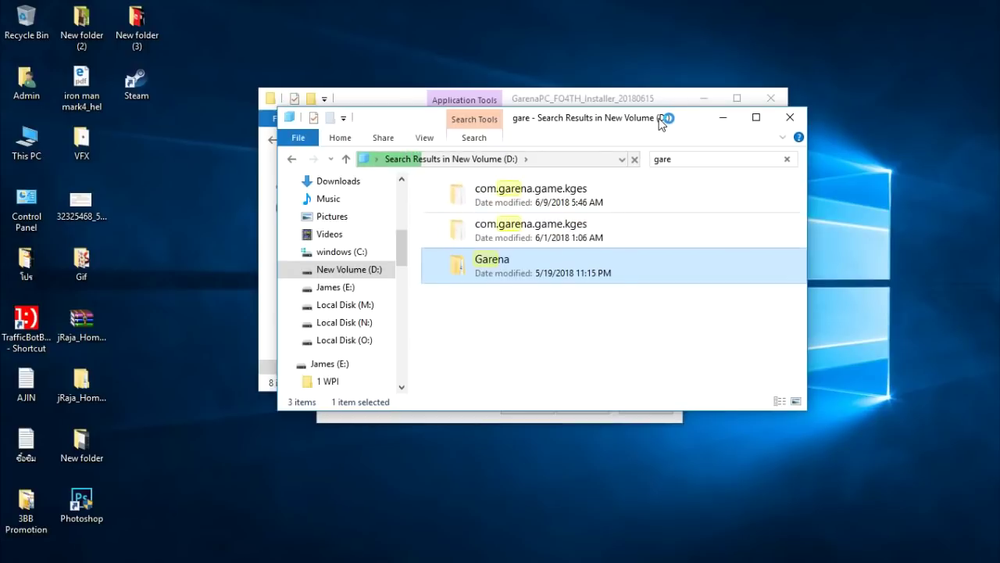
pyautogui.rightClick(594, 269)
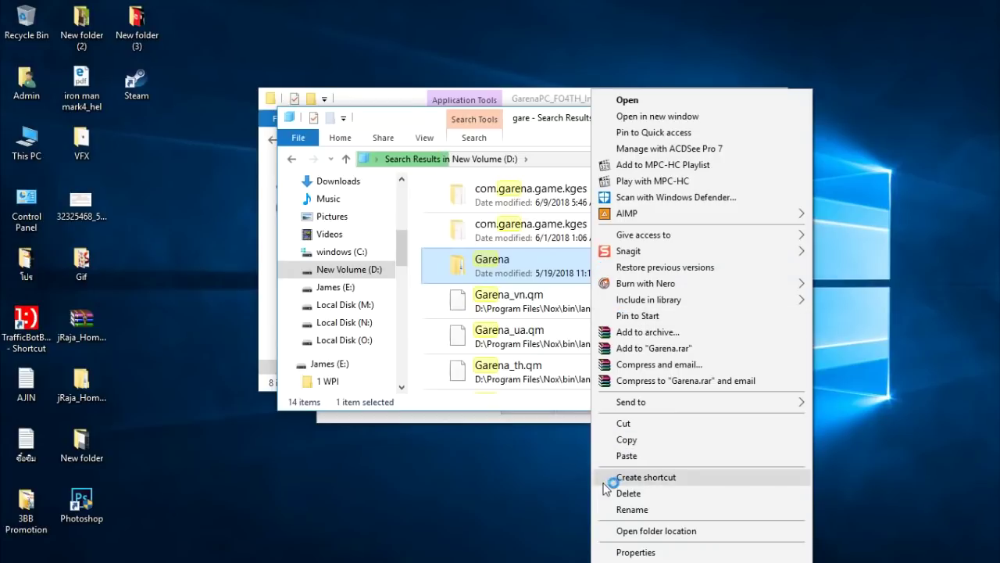
pyautogui.click(631, 552)
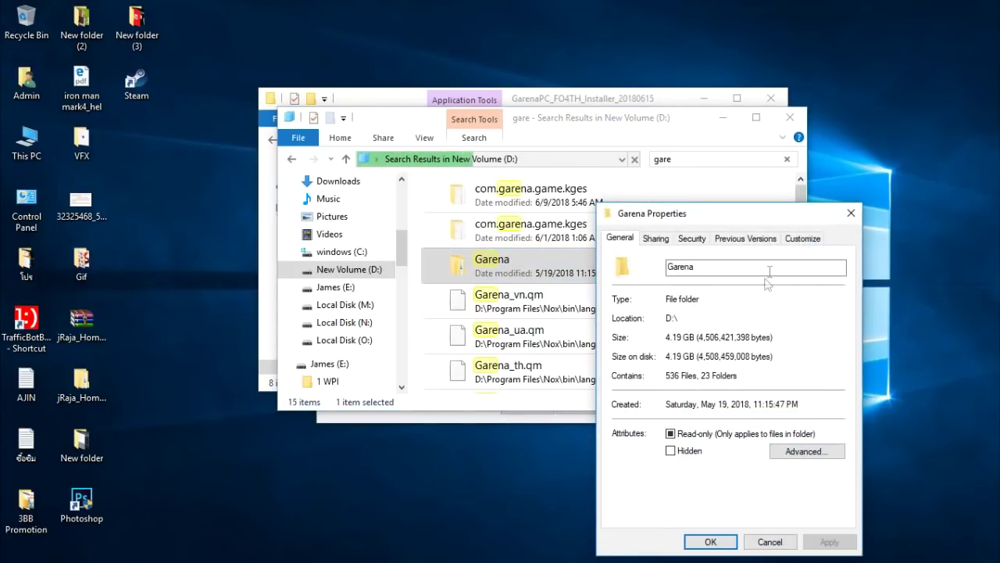
pyautogui.click(851, 213)
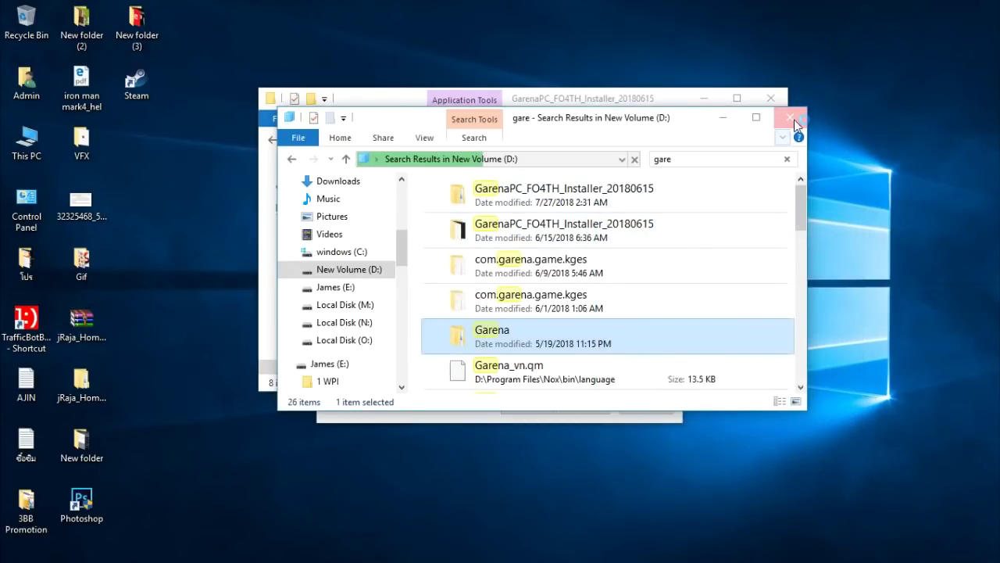
pyautogui.click(790, 119)
# - Set the install location to D:\Garena\Games\32836 and start installing FIFA Online 4
pyautogui.click(356, 322)
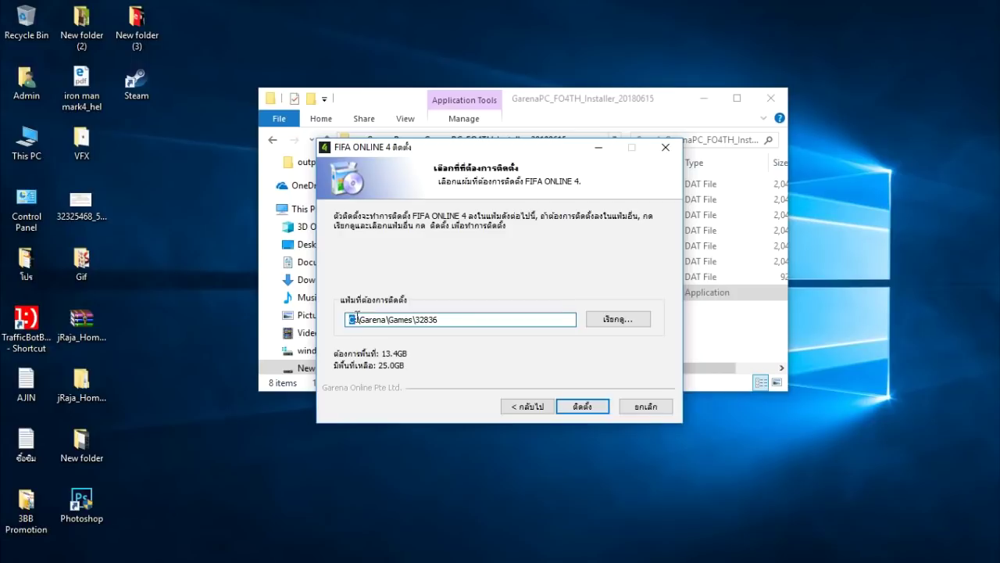
pyautogui.write('D')
pyautogui.moveTo(348, 321); pyautogui.dragTo(356, 325)
pyautogui.click(403, 320)
pyautogui.click(579, 405)
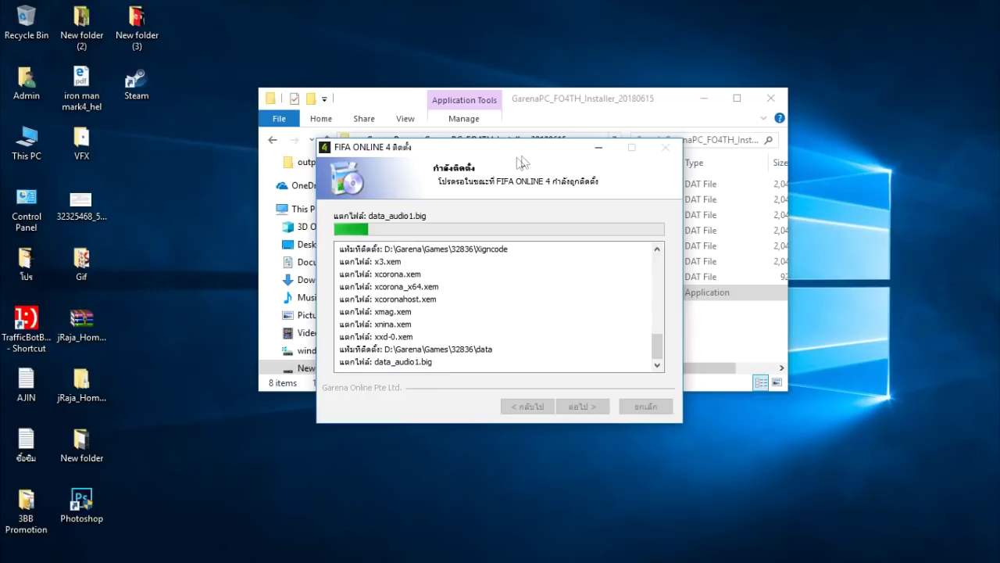
# - Reposition the installer window while the files unpack, and finish the completed FIFA Online 4 setup
pyautogui.moveTo(532, 157); pyautogui.dragTo(566, 143)
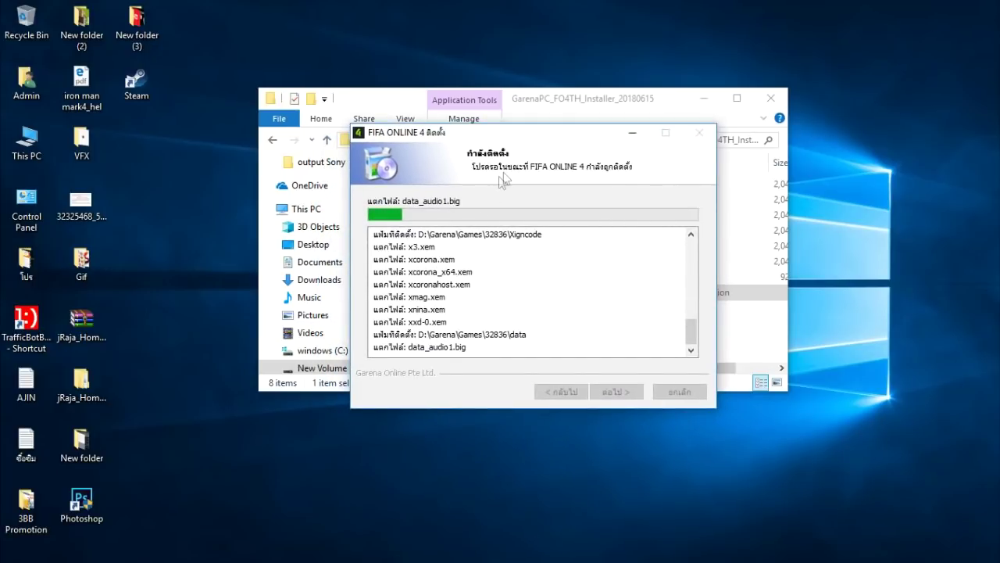
pyautogui.moveTo(528, 146); pyautogui.dragTo(517, 156)
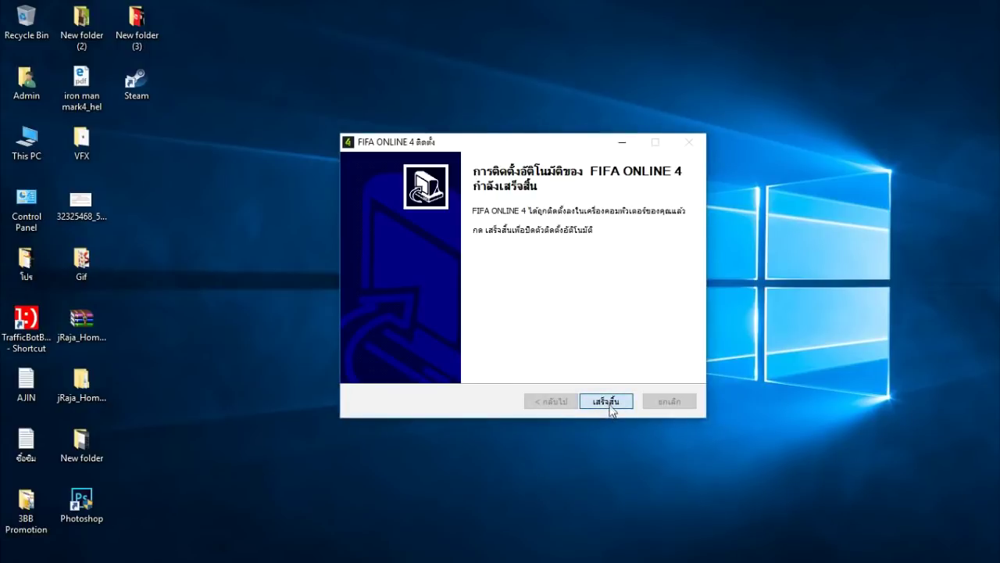
pyautogui.click(599, 406)
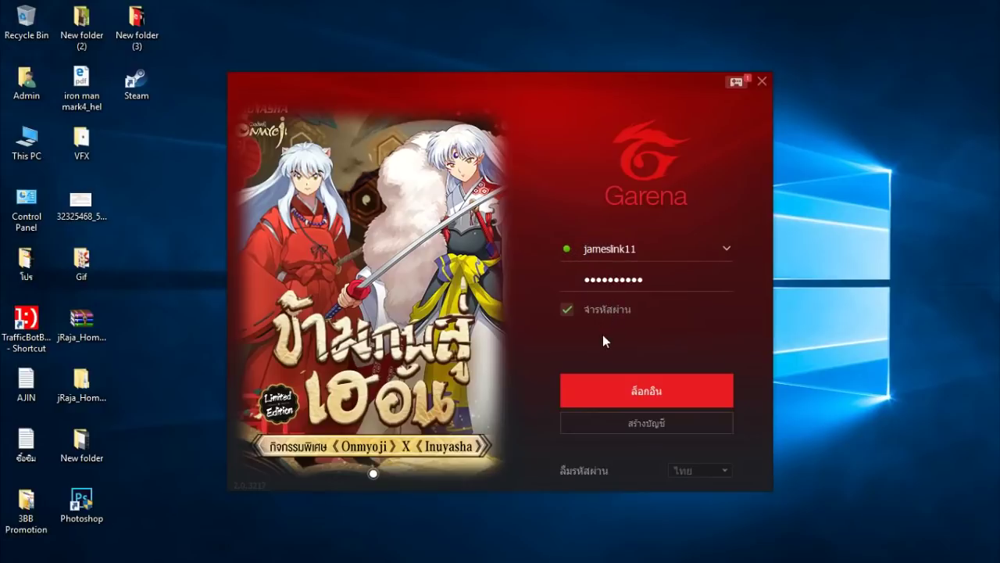
# - Log in to the Garena client with the saved account and dismiss the FO4 LIVE EVENT notifications
pyautogui.click(618, 387)
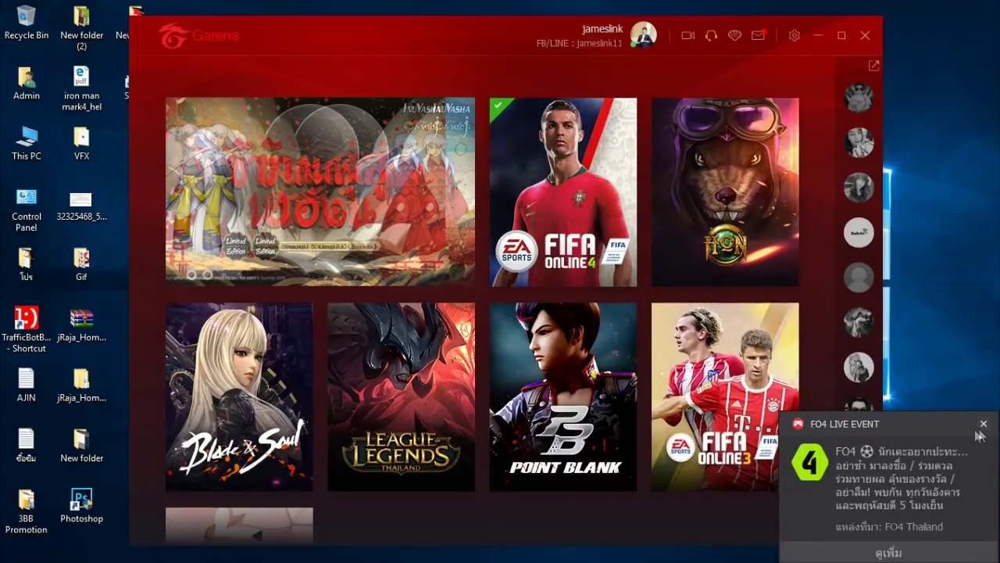
pyautogui.click(983, 423)
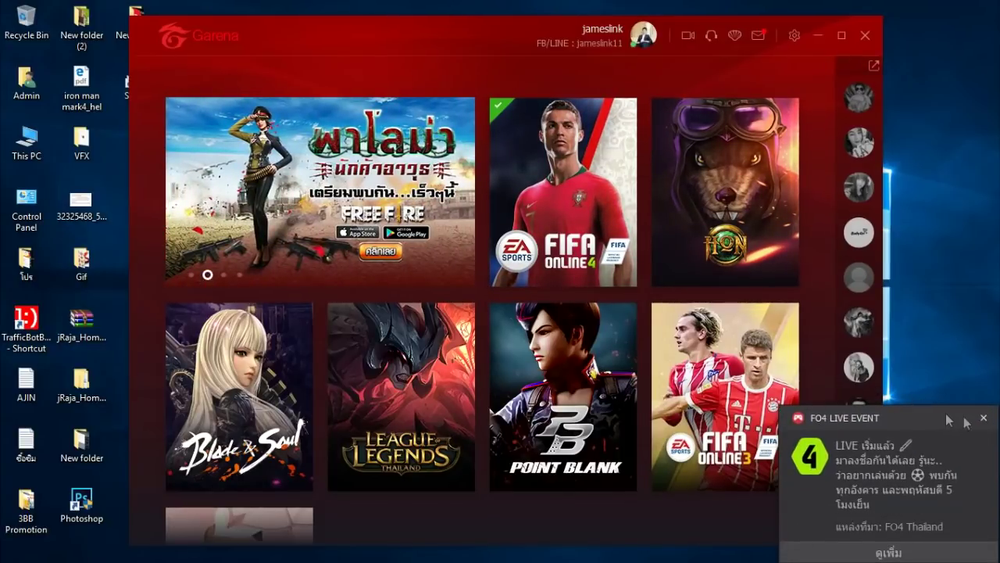
pyautogui.click(983, 417)
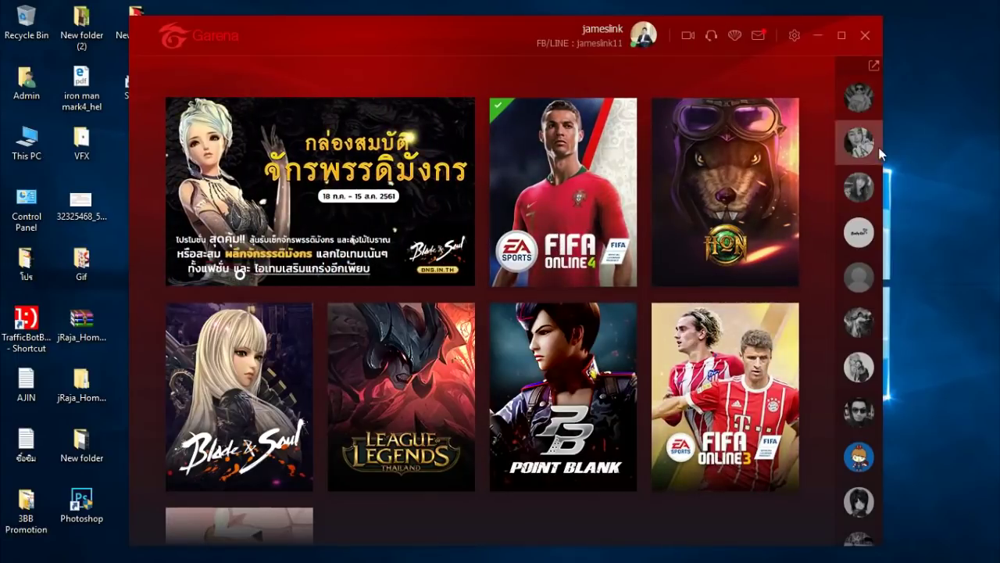
# - Open the FIFA Online 4 game page in the Garena library and review its repair, file location, Manual Patch and uninstall options
pyautogui.moveTo(859, 145)
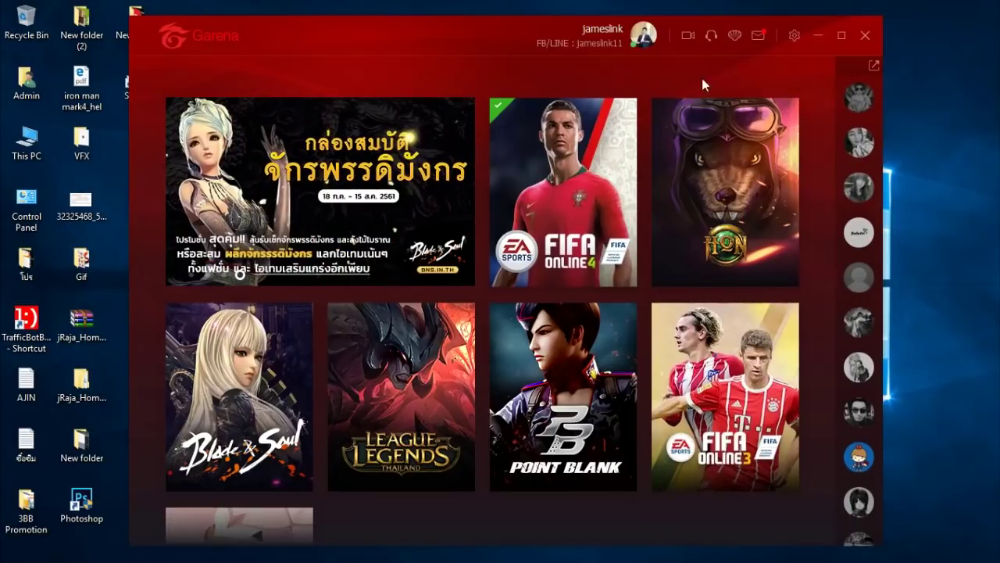
pyautogui.moveTo(507, 46); pyautogui.dragTo(481, 43)
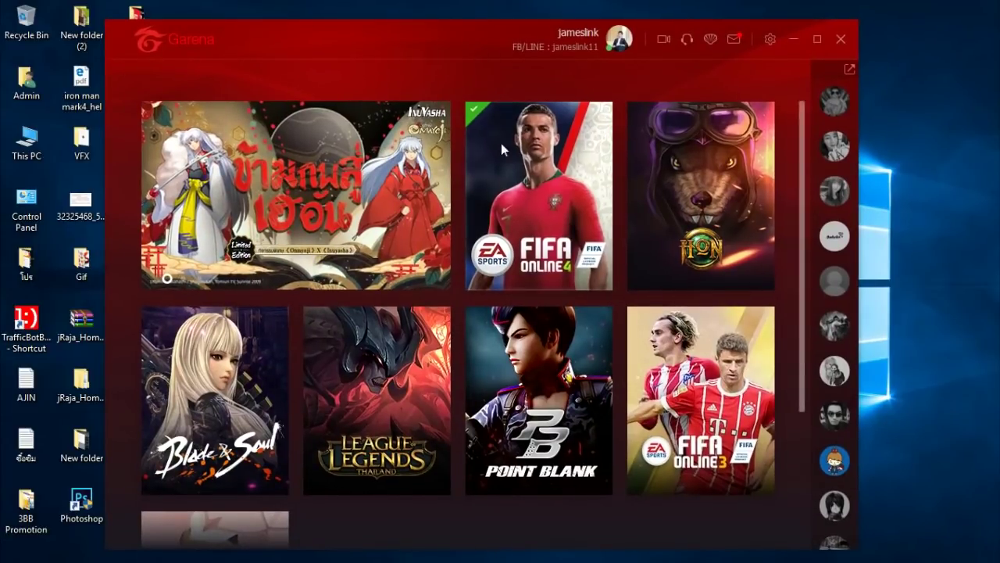
pyautogui.click(516, 207)
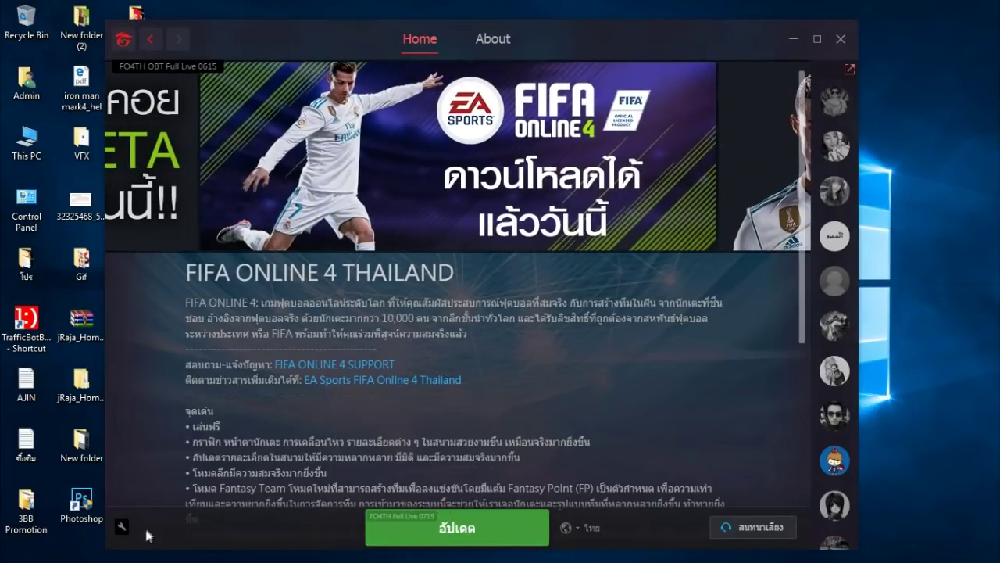
pyautogui.click(122, 527)
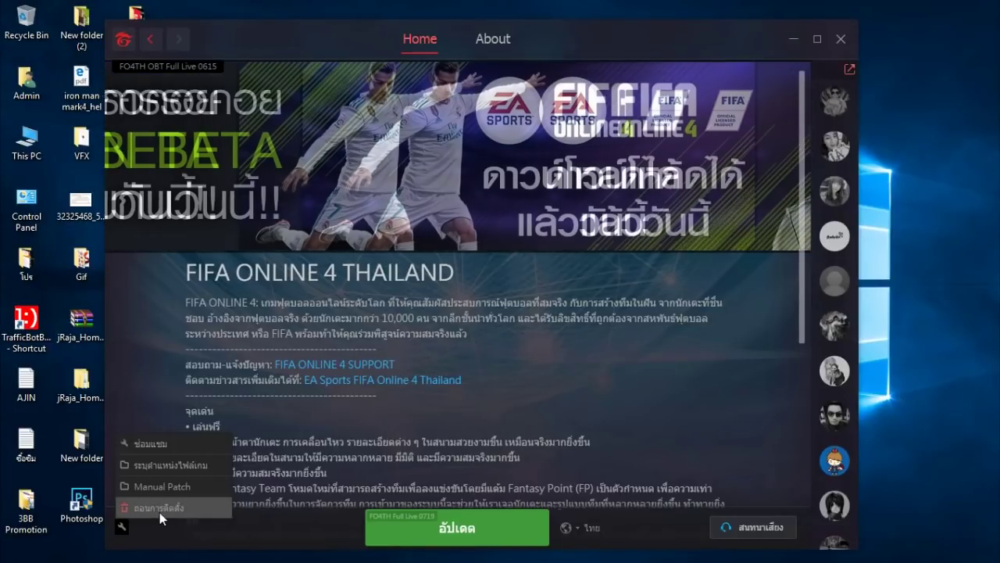
pyautogui.click(531, 394)
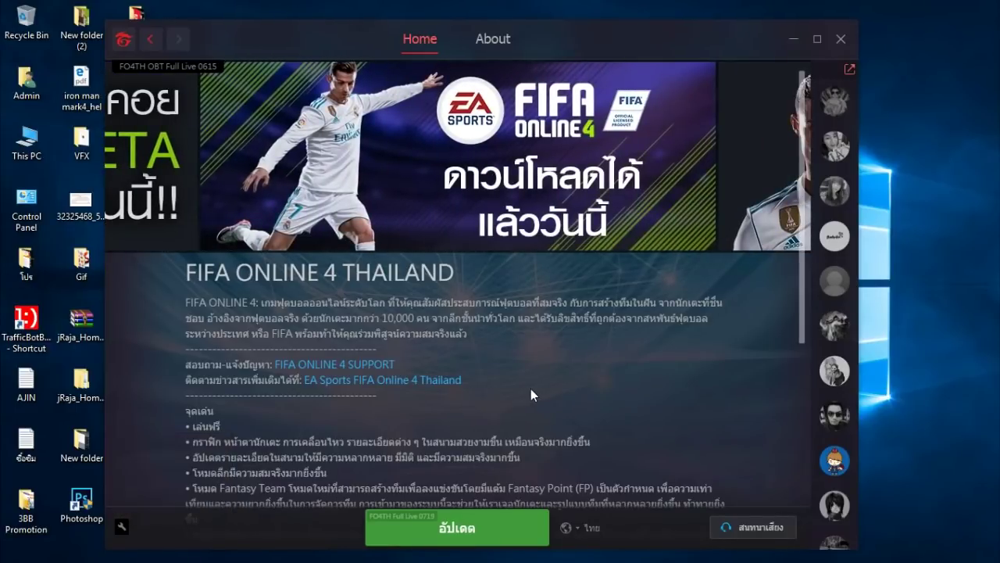